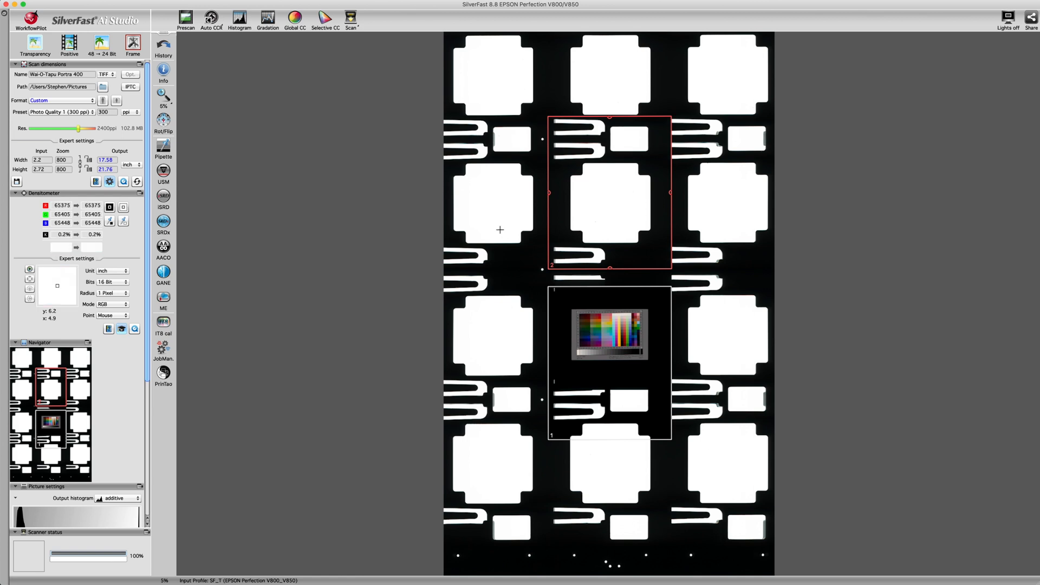
scroll(78, 115, "down", 3)
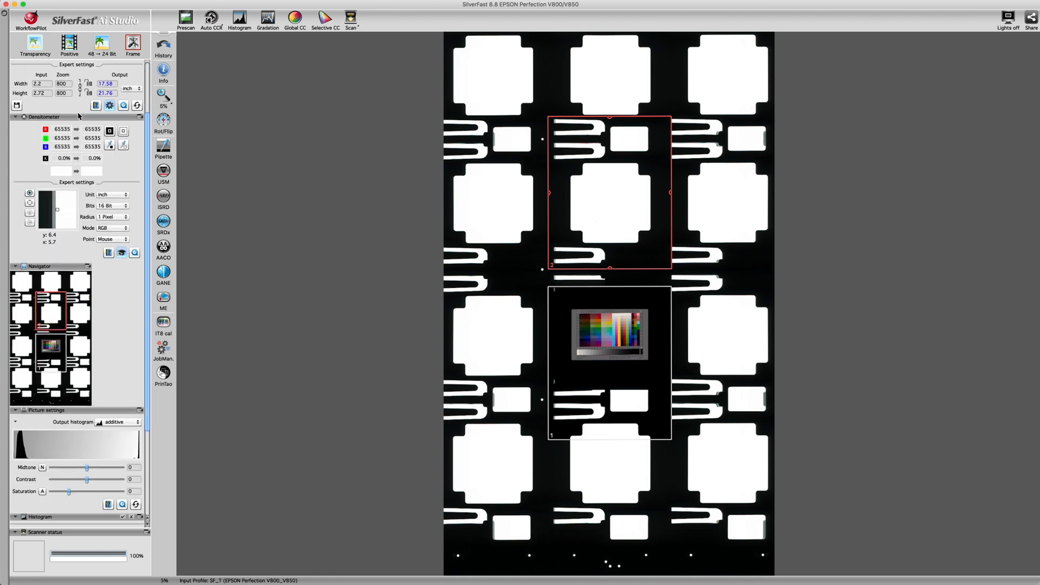
scroll(78, 116, "down", 2)
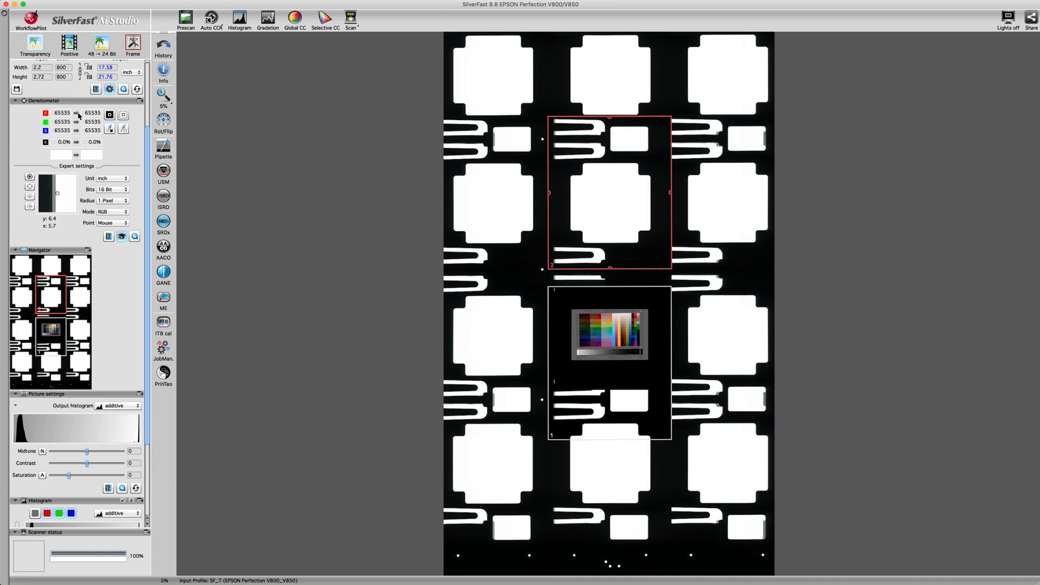
scroll(78, 116, "up", 5)
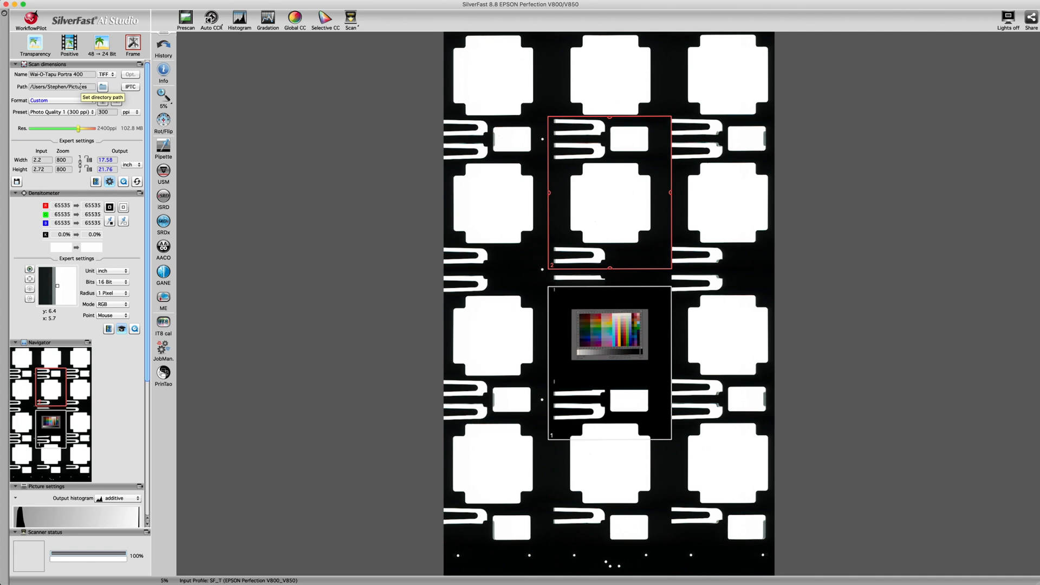
scroll(94, 81, "down", 1)
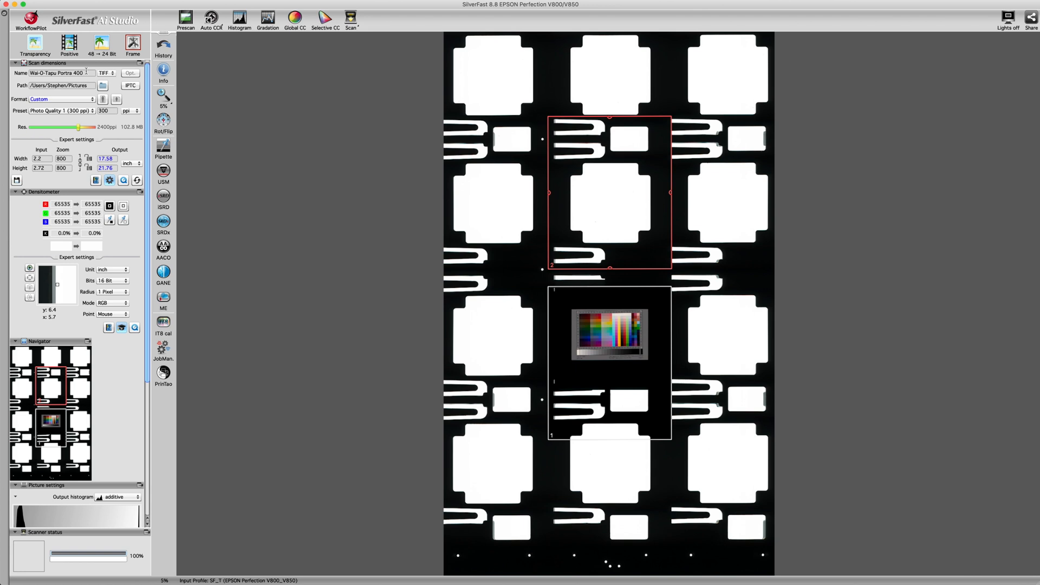
Name the scan 'Rangipo Desert Velvia 50'
triple_click(87, 72)
type("Rangipo Desert")
type(" Velvia 50")
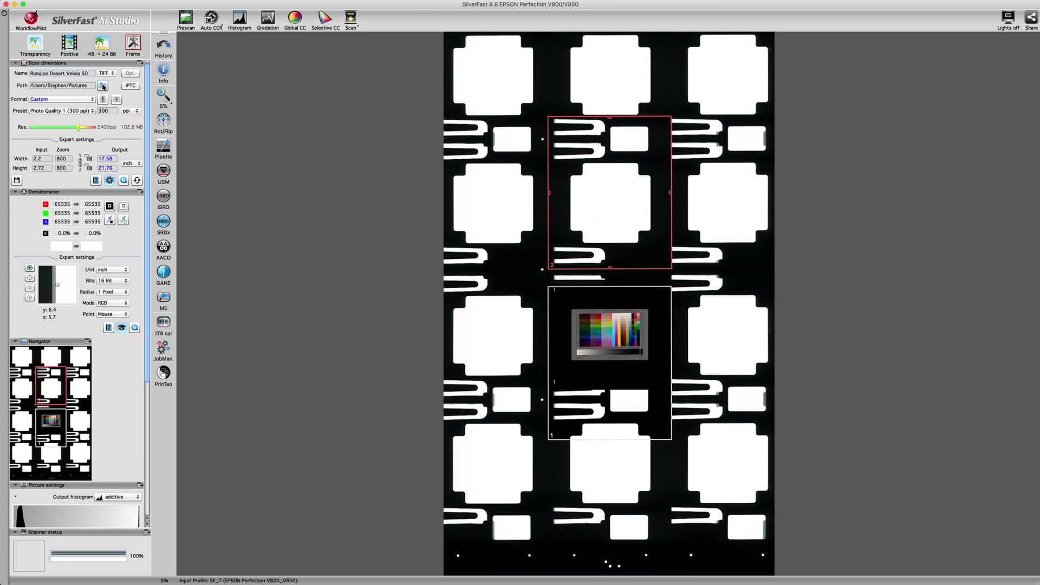
key("Return")
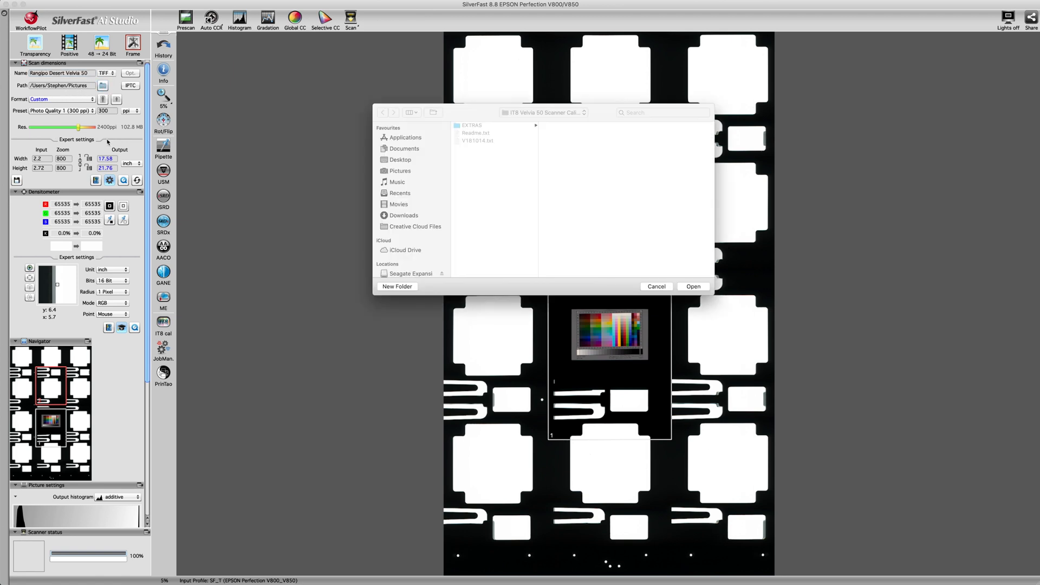
Set the save path to the Desktop and keep TIFF as the output format
left_click(398, 150)
left_click(692, 287)
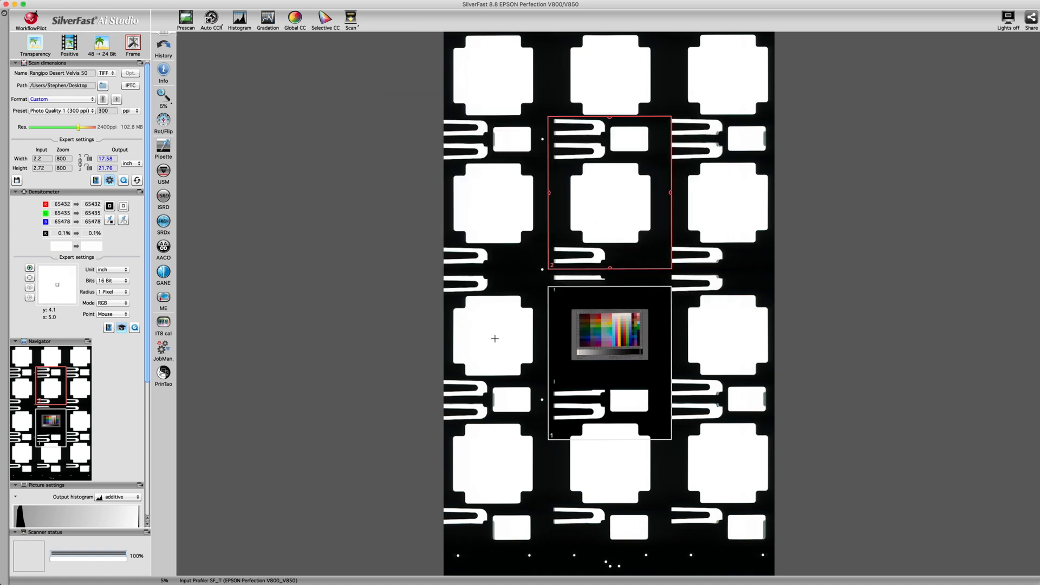
left_click(115, 78)
left_click(114, 74)
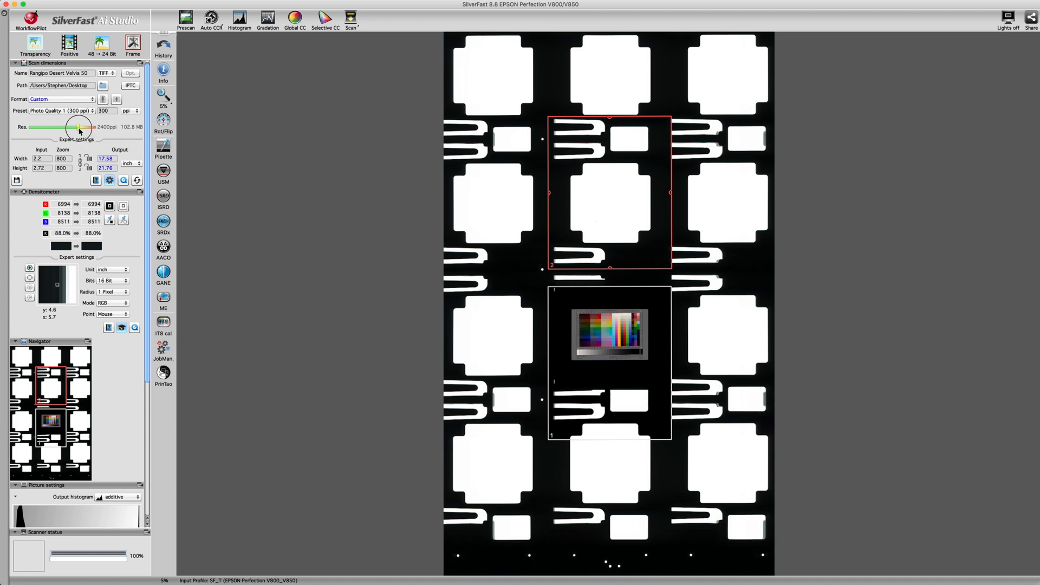
Try 3200 ppi, return the resolution to 2400 ppi and keep 16-bit output depth
left_click_drag(79, 129, 82, 130)
scroll(94, 135, "down", 1)
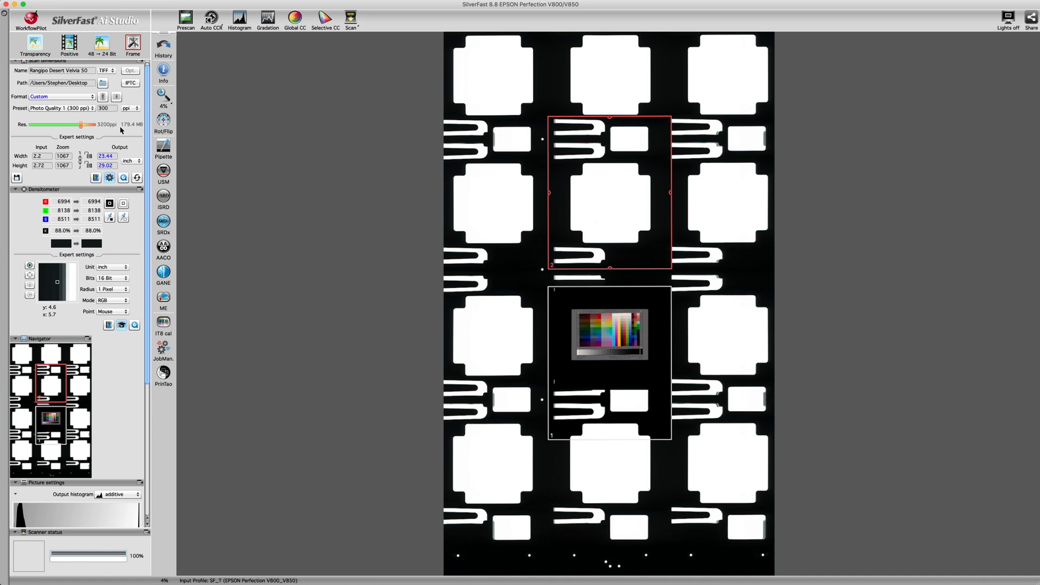
scroll(120, 131, "up", 1)
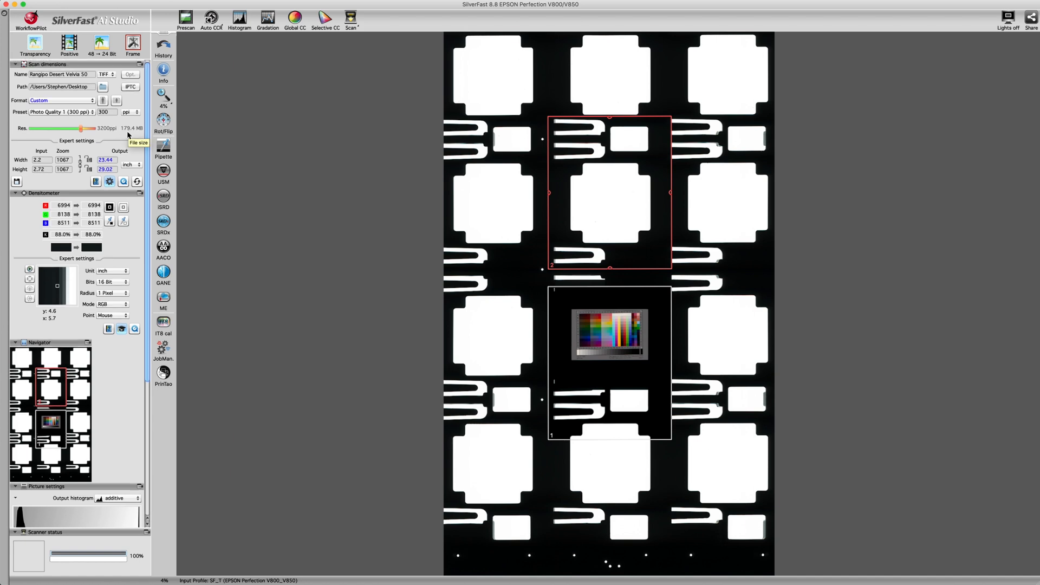
left_click_drag(80, 128, 78, 129)
scroll(92, 150, "down", 3)
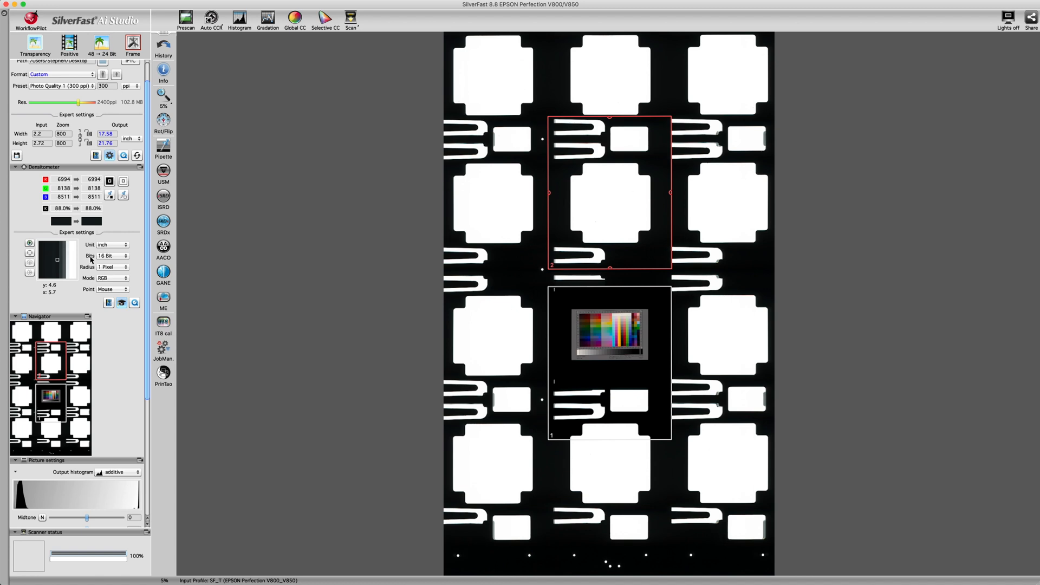
scroll(91, 258, "down", 2)
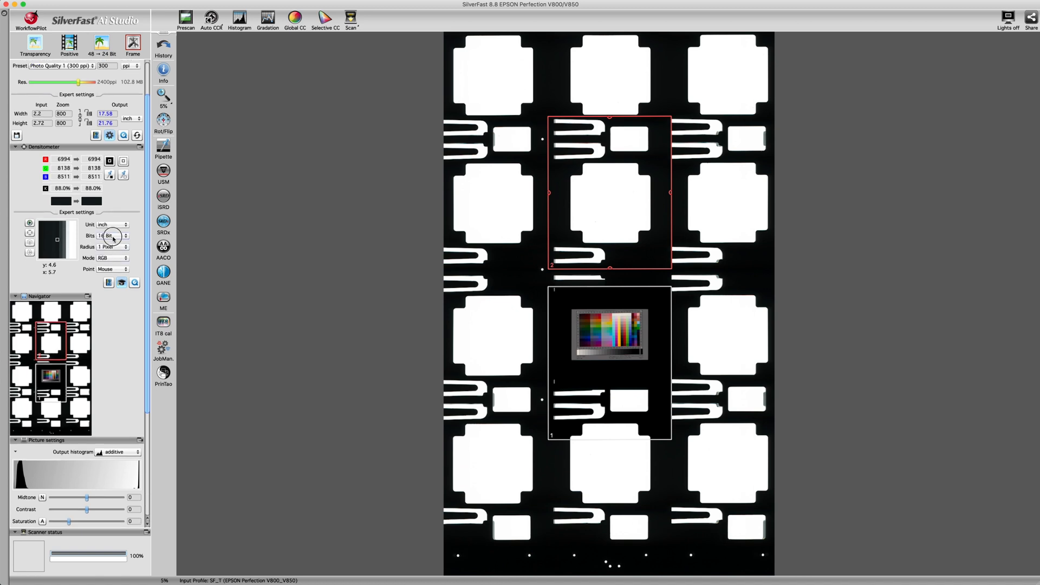
left_click(114, 236)
left_click(113, 238)
scroll(115, 239, "up", 3)
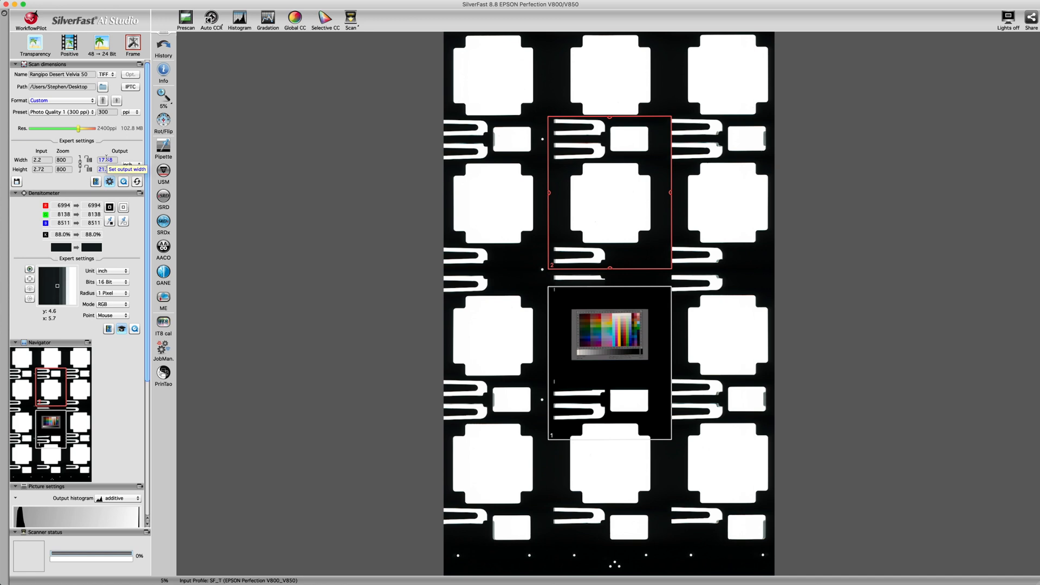
Prescan the slides and select frame 1 of the strip
left_click(186, 20)
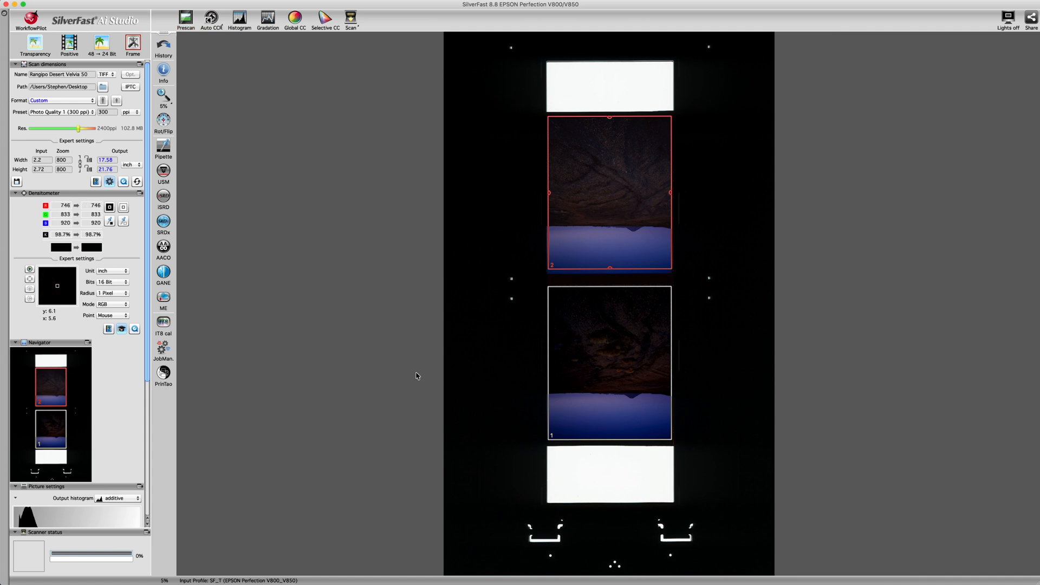
left_click(594, 365)
left_click(603, 235)
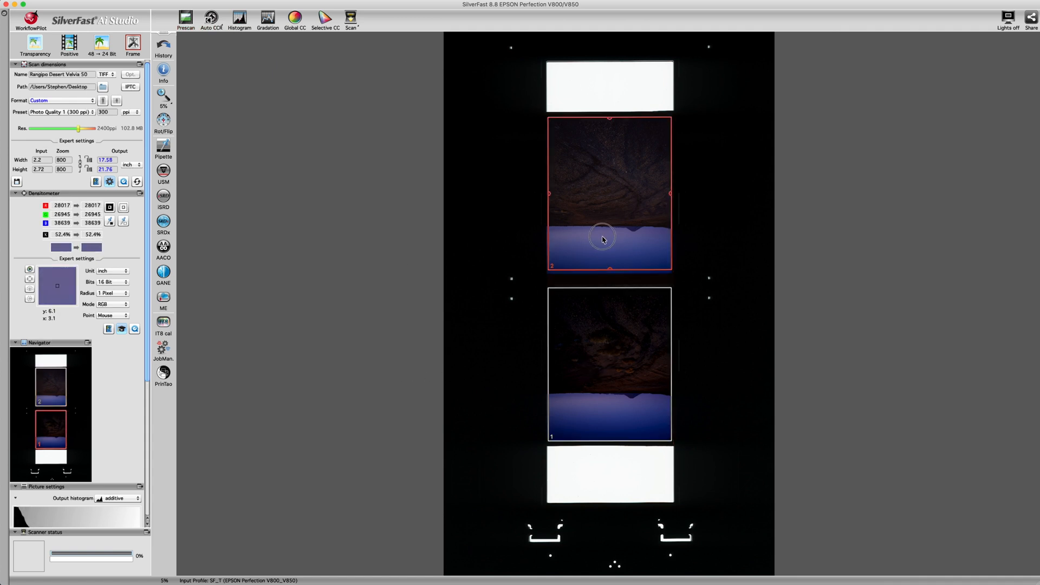
left_click(620, 355)
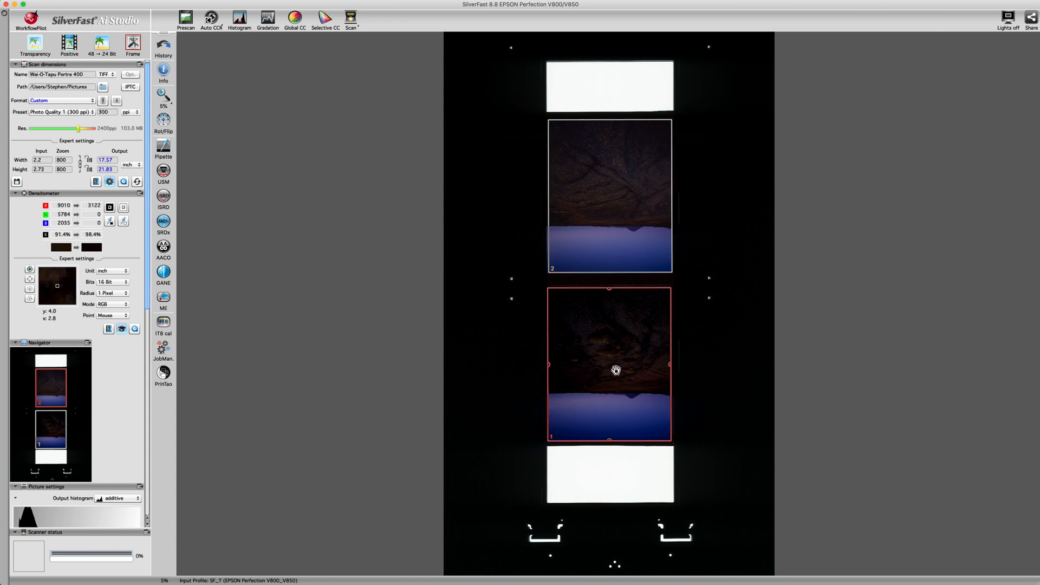
Rotate the strip clockwise so the scene is upright and zoom into frame 1
left_click(164, 119)
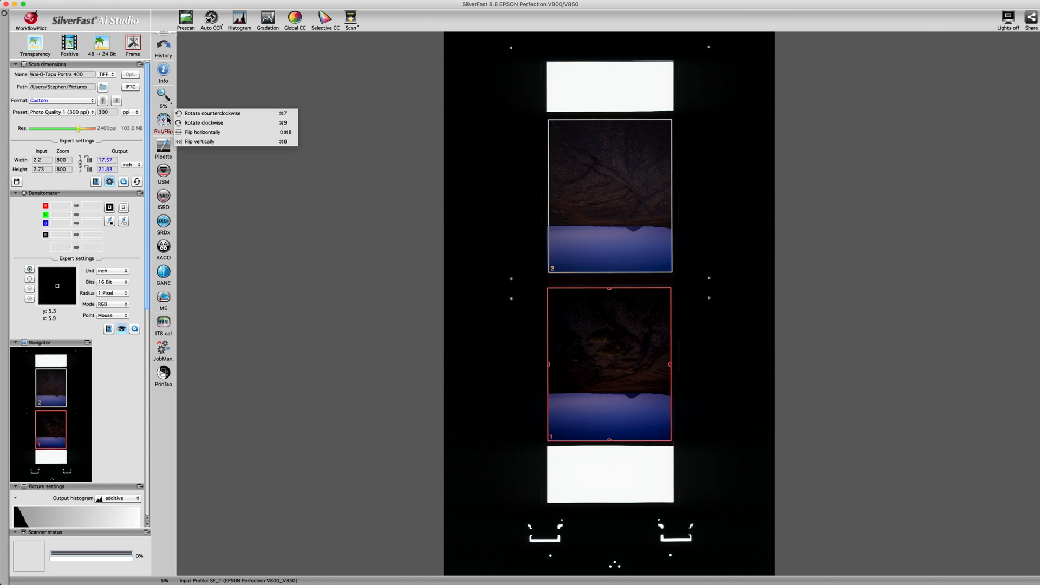
left_click(180, 123)
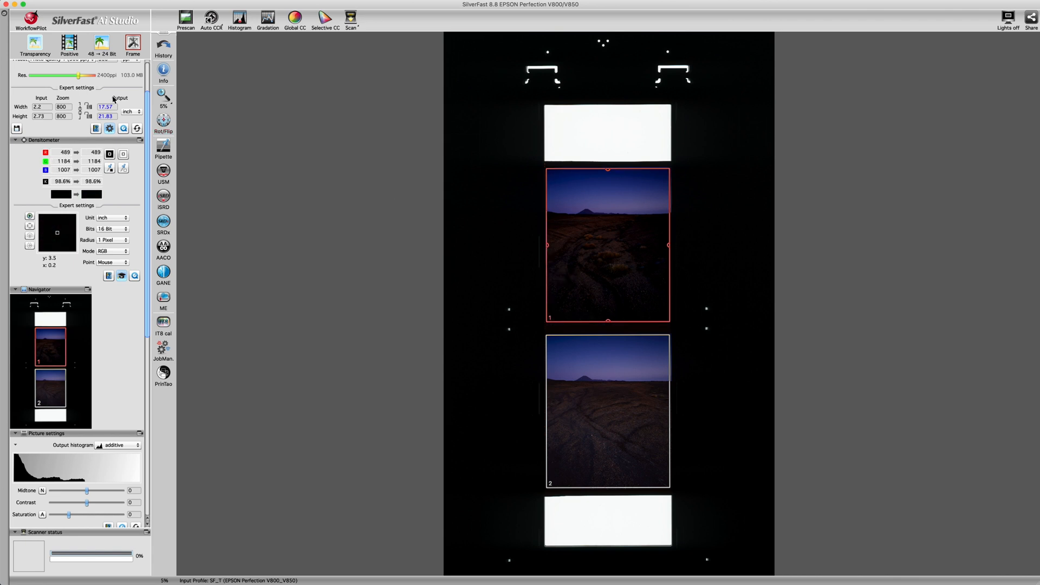
left_click(165, 95)
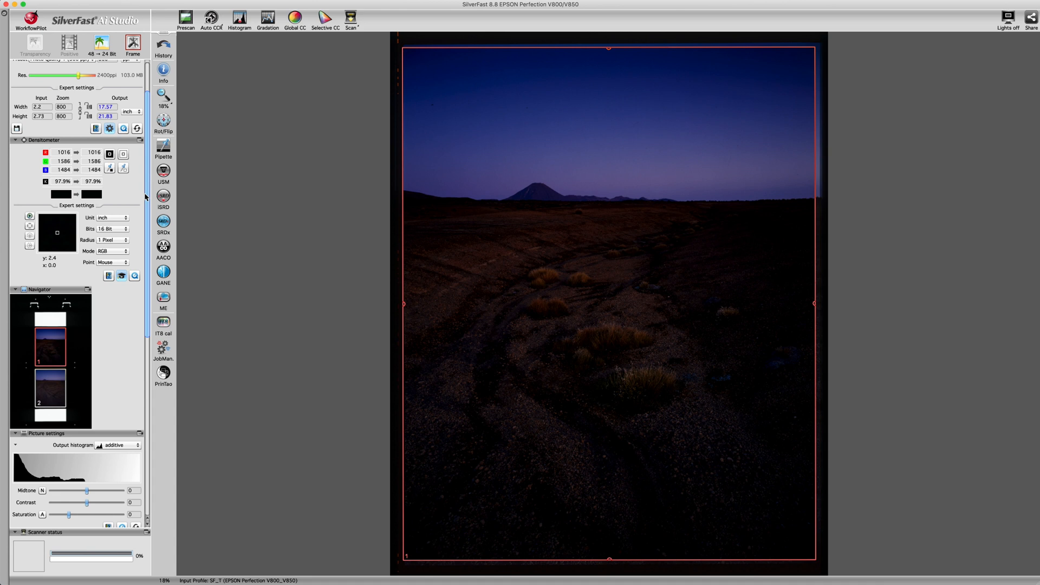
scroll(92, 194, "down", 5)
scroll(93, 194, "down", 3)
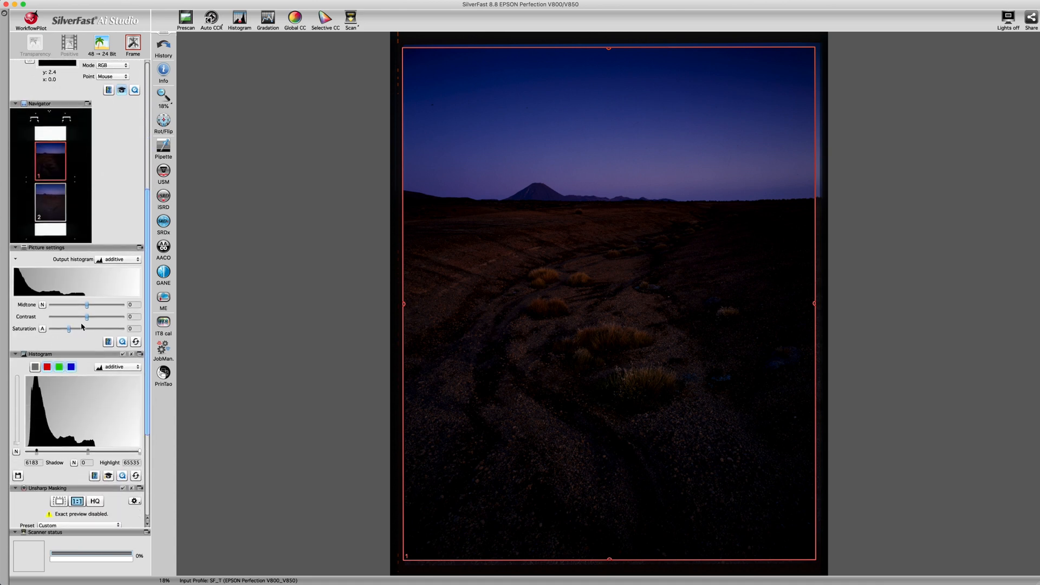
scroll(82, 325, "down", 3)
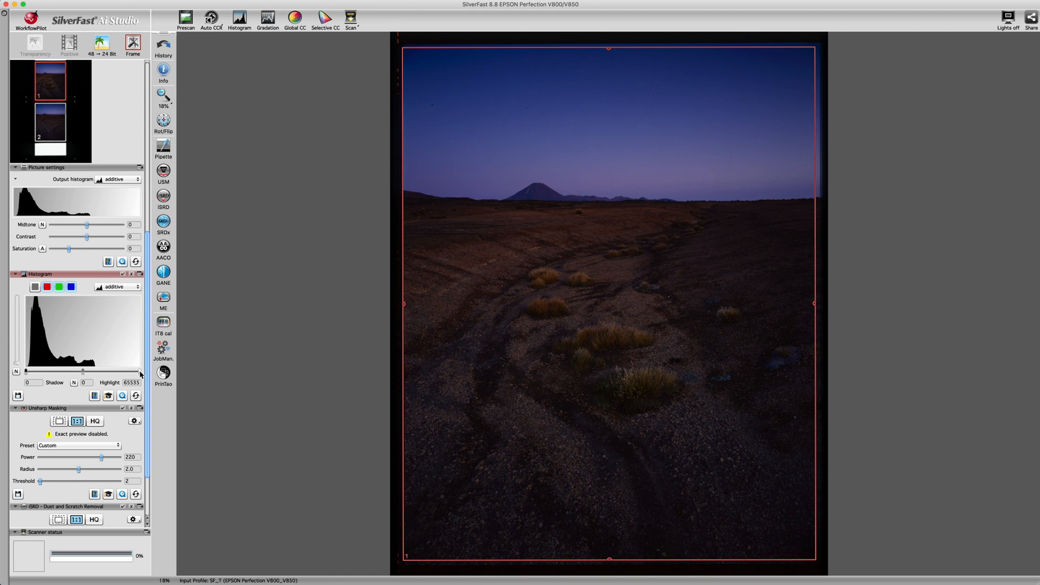
Lower the histogram highlight point to 40310 to brighten the sky
left_click(141, 373)
left_click_drag(140, 373, 128, 373)
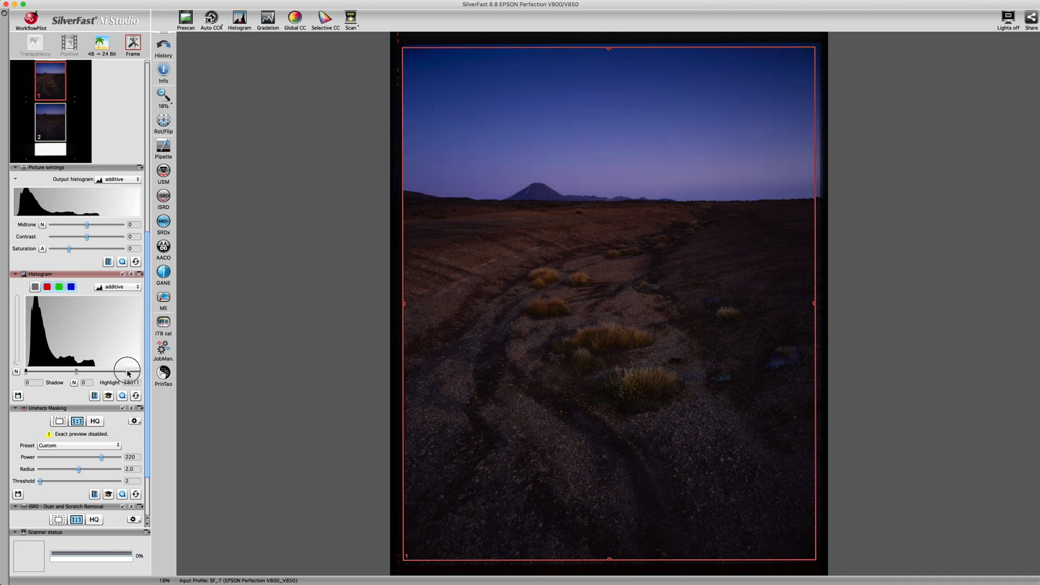
left_click_drag(127, 373, 100, 371)
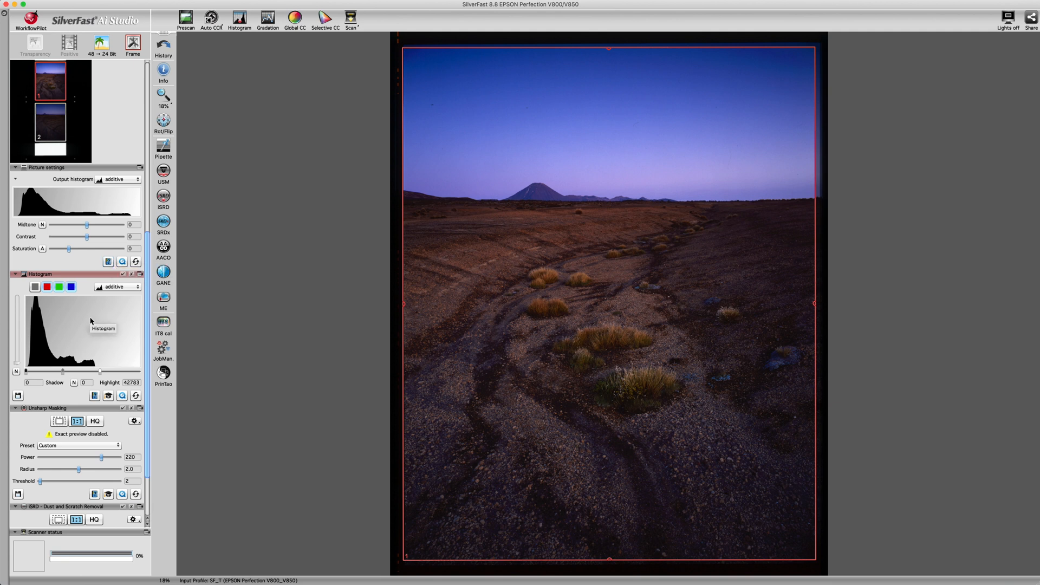
left_click_drag(100, 373, 95, 374)
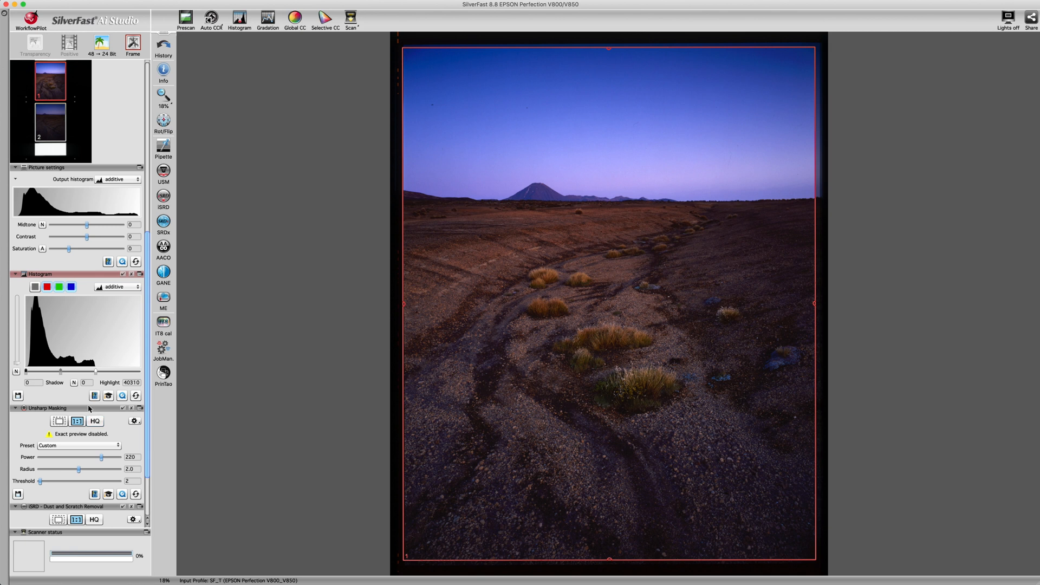
Set the shadow point to 495 and settle the midtone at 2
left_click(27, 372)
left_click_drag(26, 371, 25, 395)
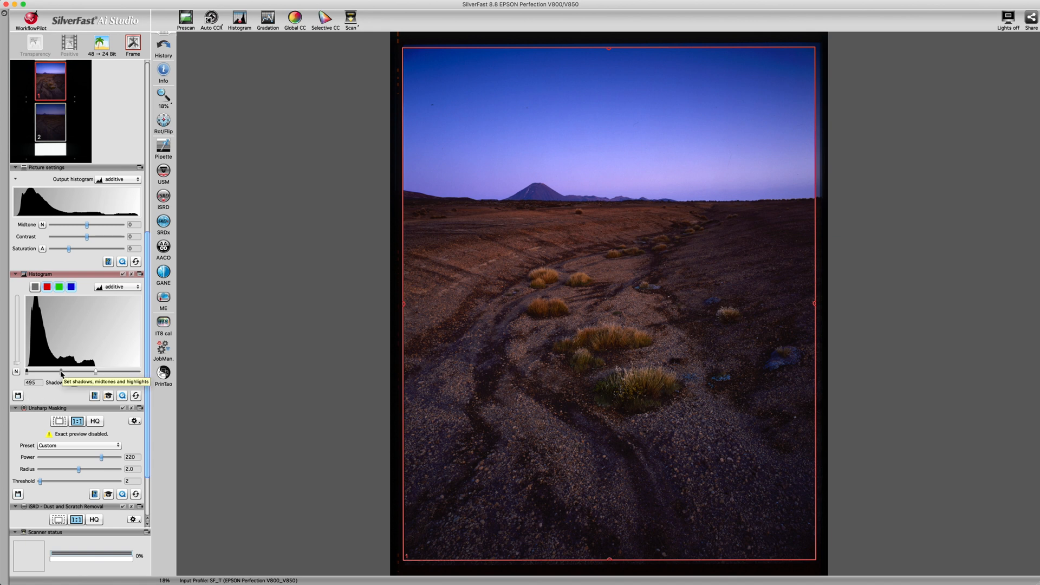
left_click_drag(61, 372, 63, 374)
left_click_drag(63, 373, 64, 372)
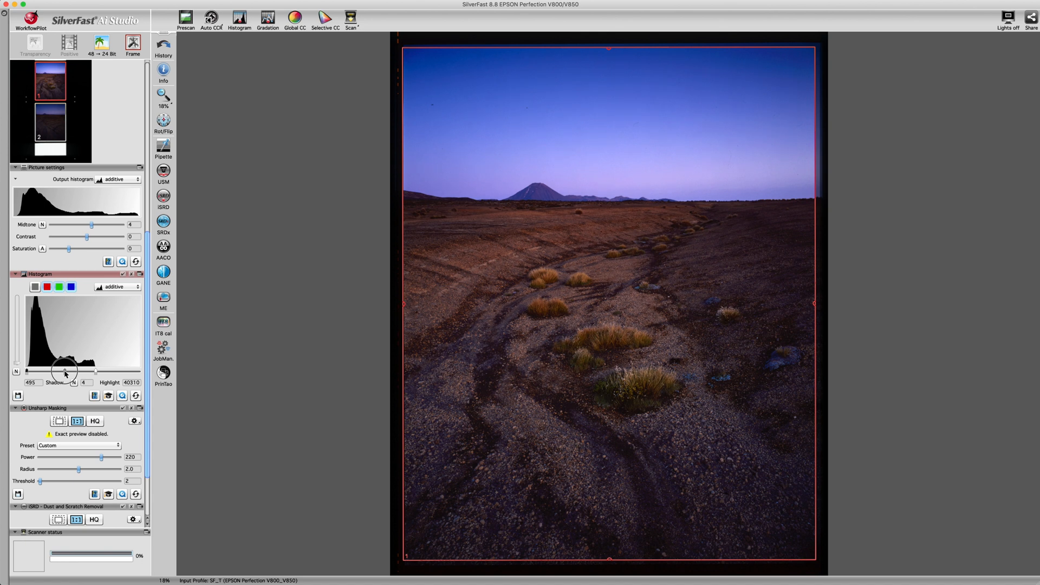
left_click_drag(63, 373, 63, 373)
Drag the scan frame's right edge out to the border of the slide
left_click_drag(813, 344, 817, 344)
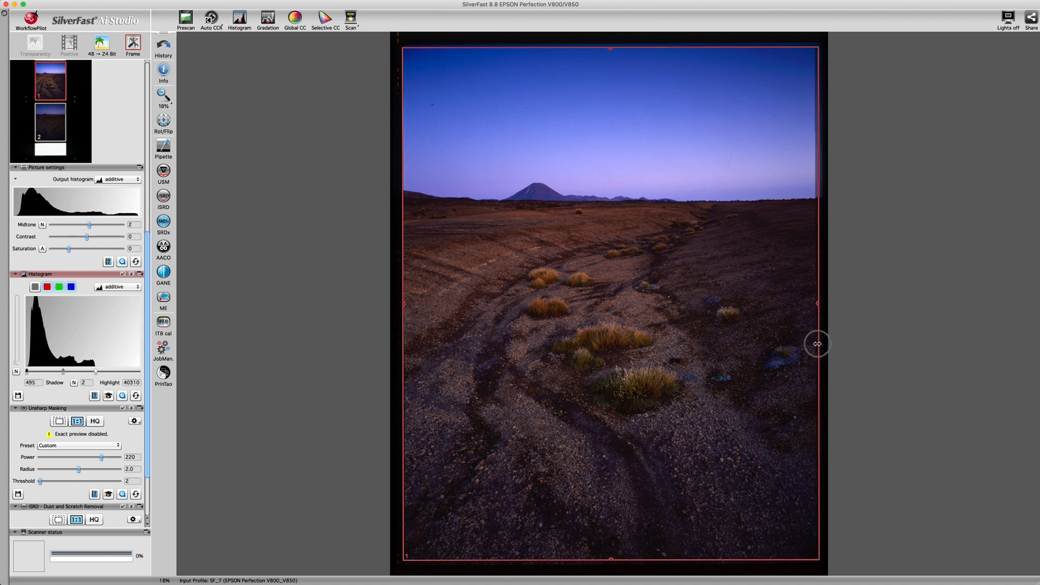
left_click_drag(404, 346, 408, 347)
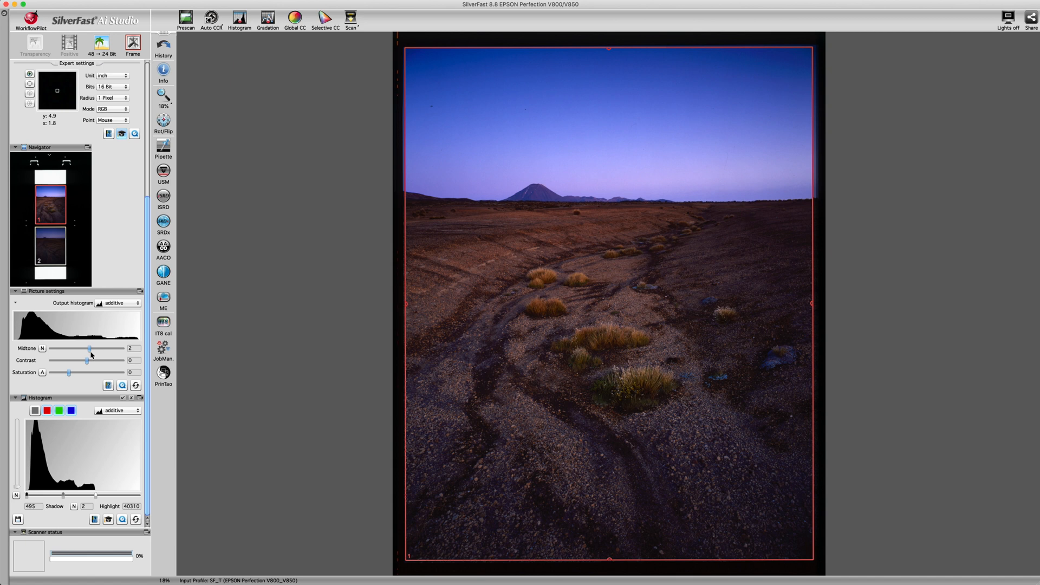
Enable Auto Sharpness unsharp masking and automatic iSRD, then render a 100% exact preview
left_click(164, 171)
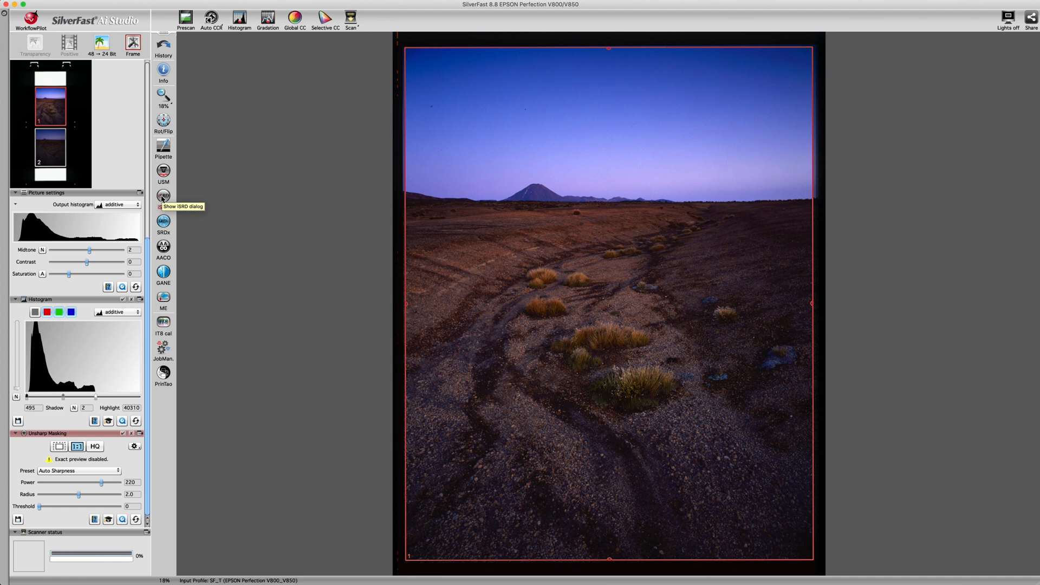
left_click(167, 197)
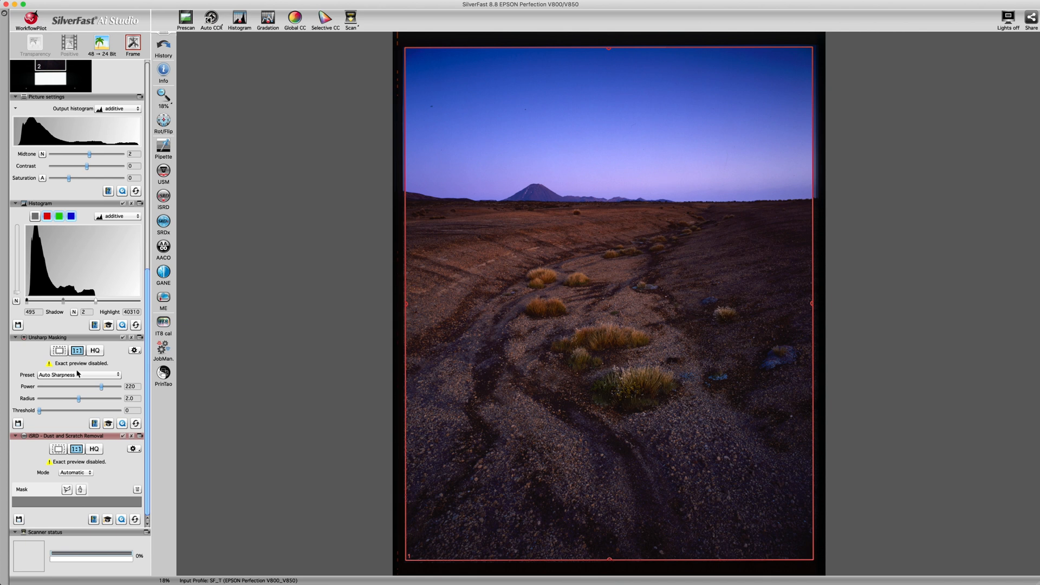
left_click(95, 450)
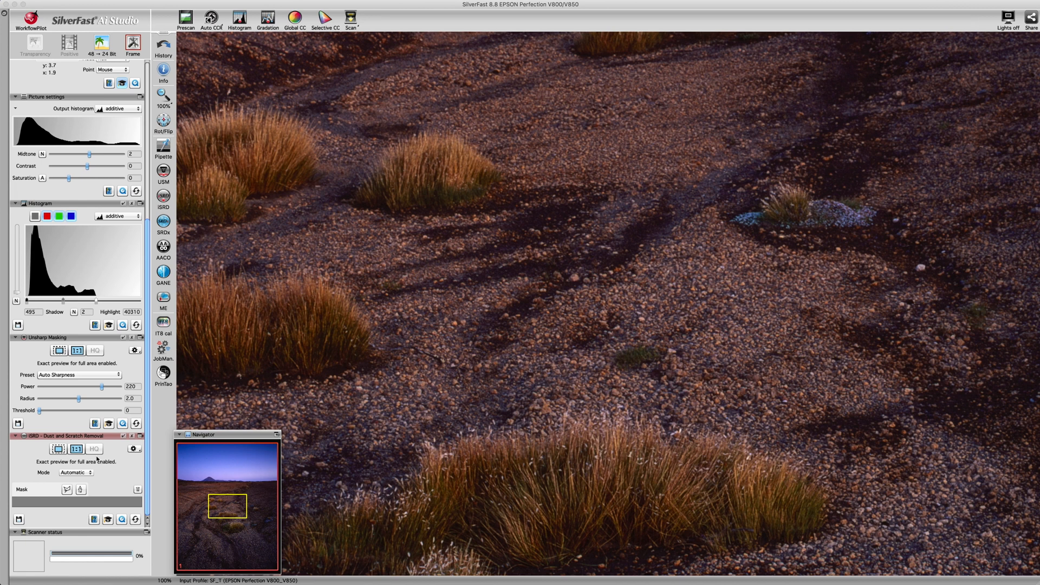
Pan the Navigator over the mountain, sky and horizon, then dock it into the side panel
mouse_move(217, 508)
left_mouse_down()
mouse_move(208, 481)
mouse_move(185, 465)
left_mouse_up()
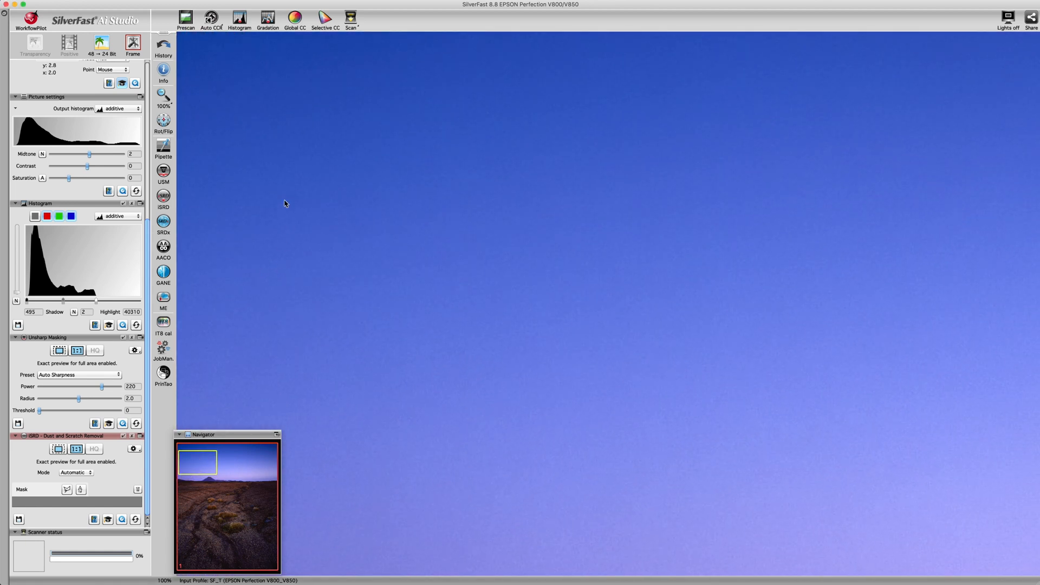
left_click_drag(204, 467, 230, 472)
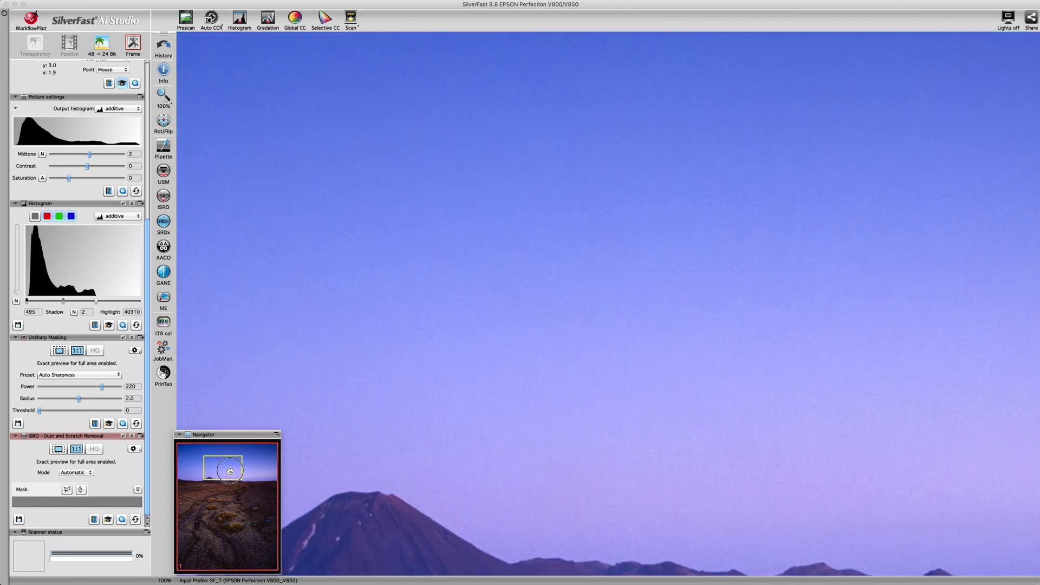
left_click_drag(230, 472, 262, 476)
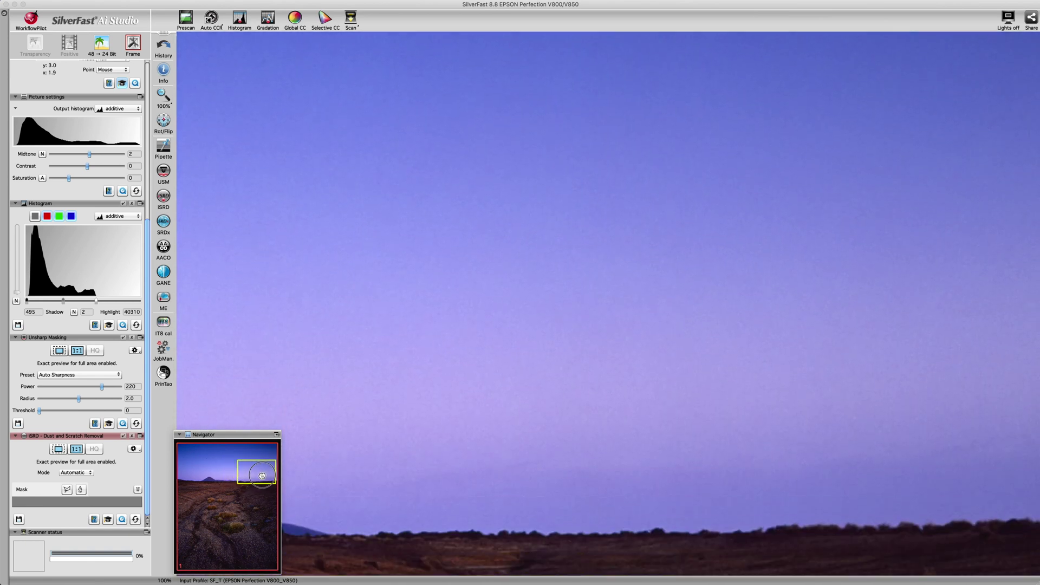
left_click(275, 436)
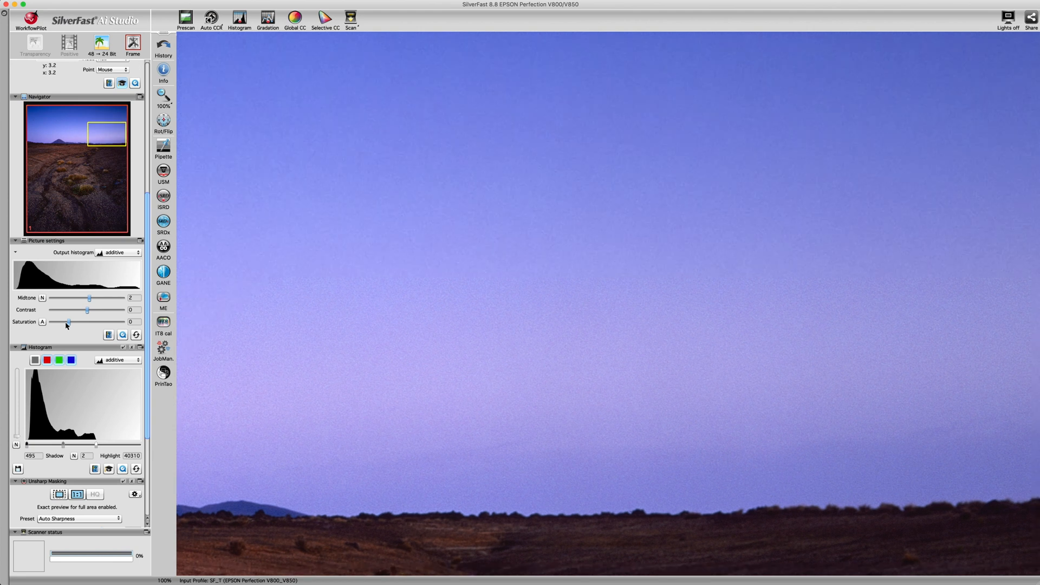
scroll(66, 308, "down", 3)
scroll(73, 341, "down", 2)
scroll(61, 362, "down", 2)
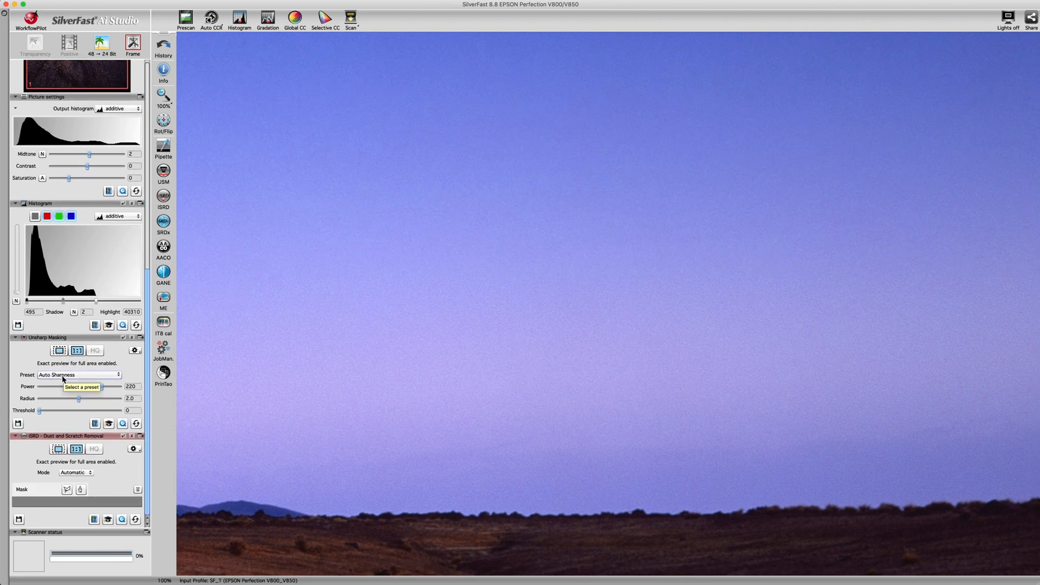
scroll(78, 423, "up", 1)
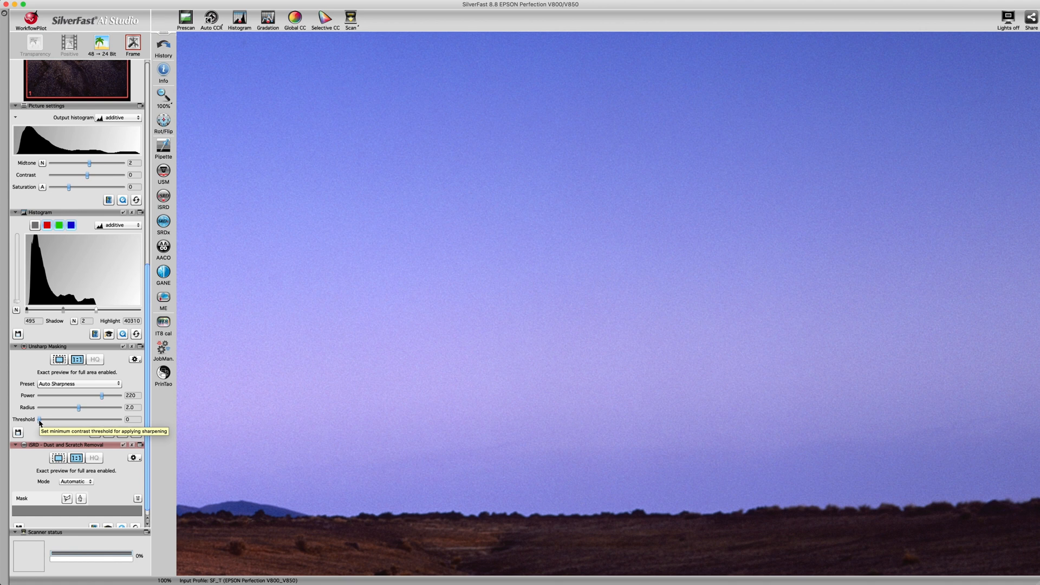
Raise the unsharp masking threshold to 5 and start the final scan
left_click_drag(40, 421, 42, 421)
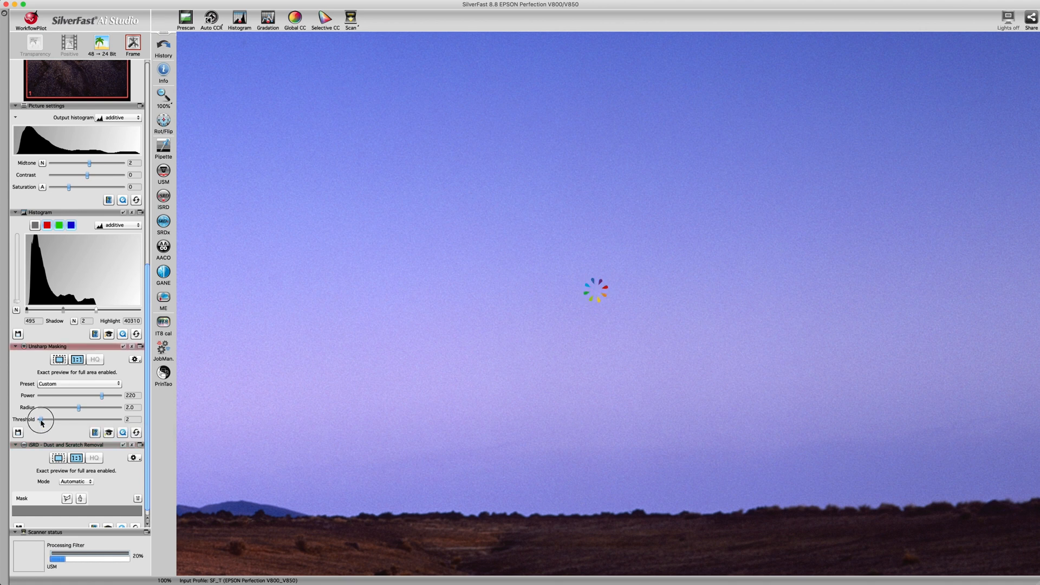
left_click_drag(41, 421, 43, 421)
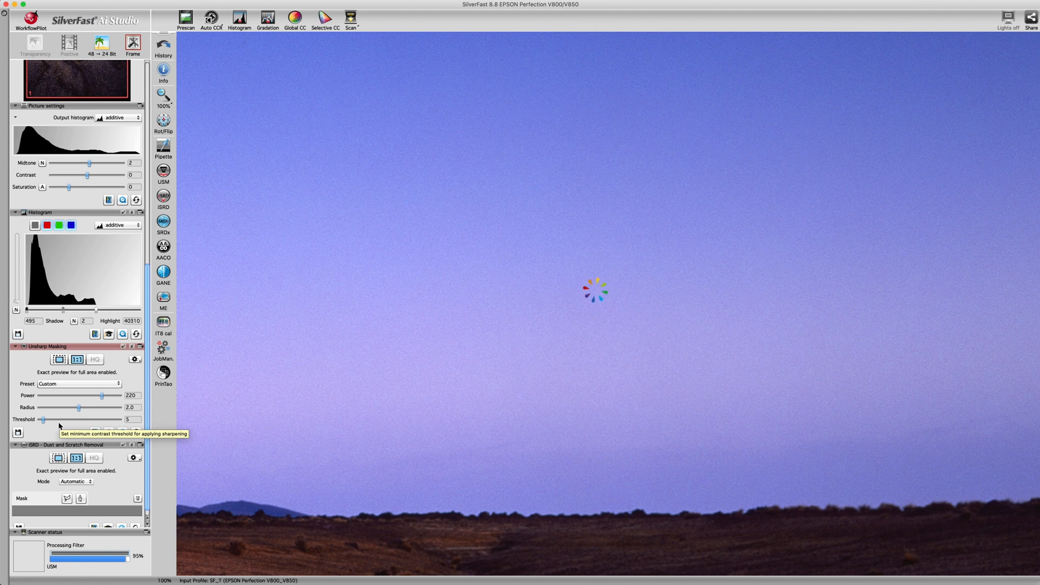
scroll(58, 477, "down", 1)
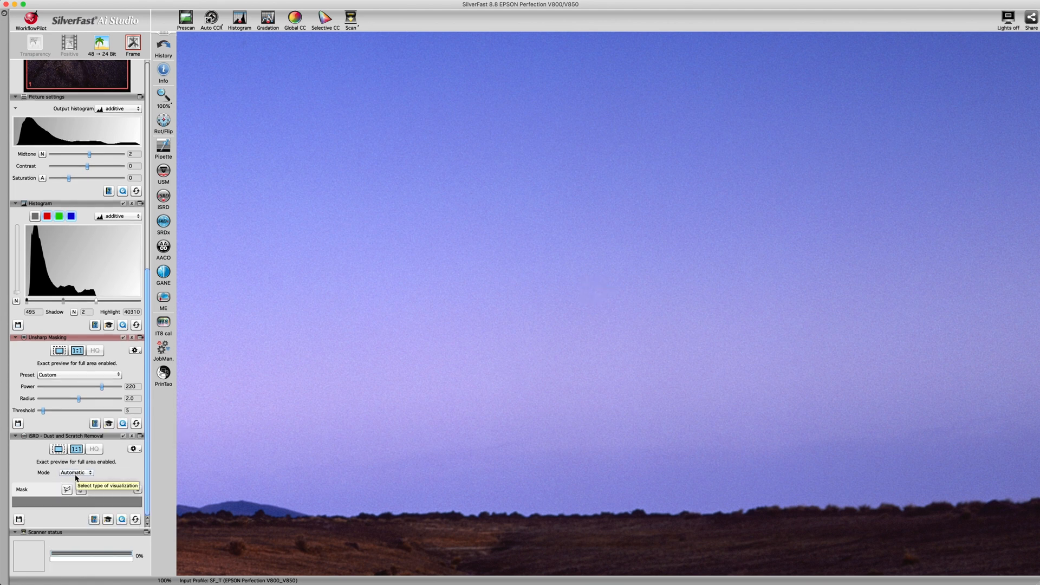
scroll(76, 478, "up", 5)
scroll(81, 390, "down", 3)
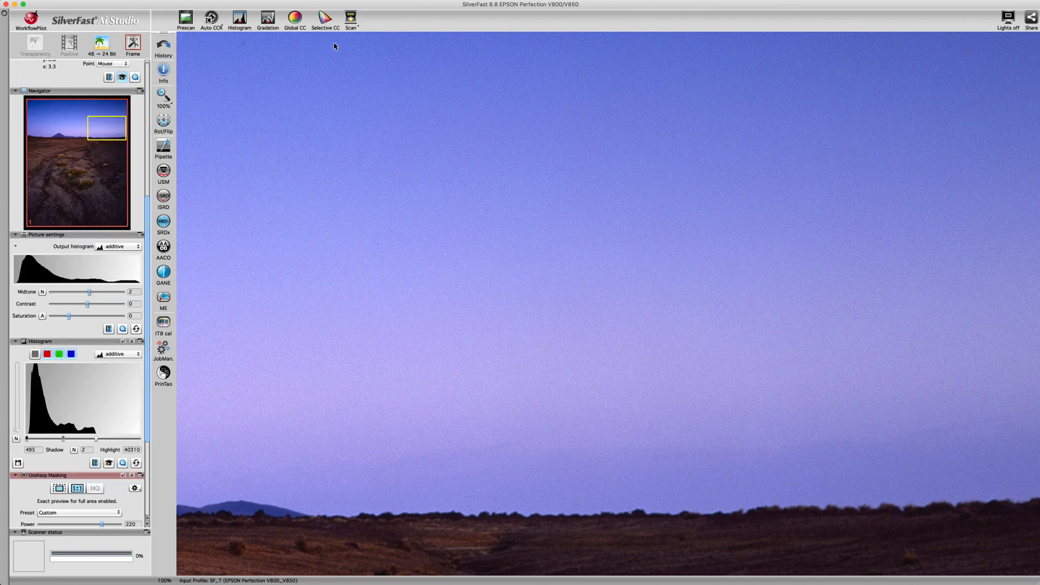
left_click(349, 19)
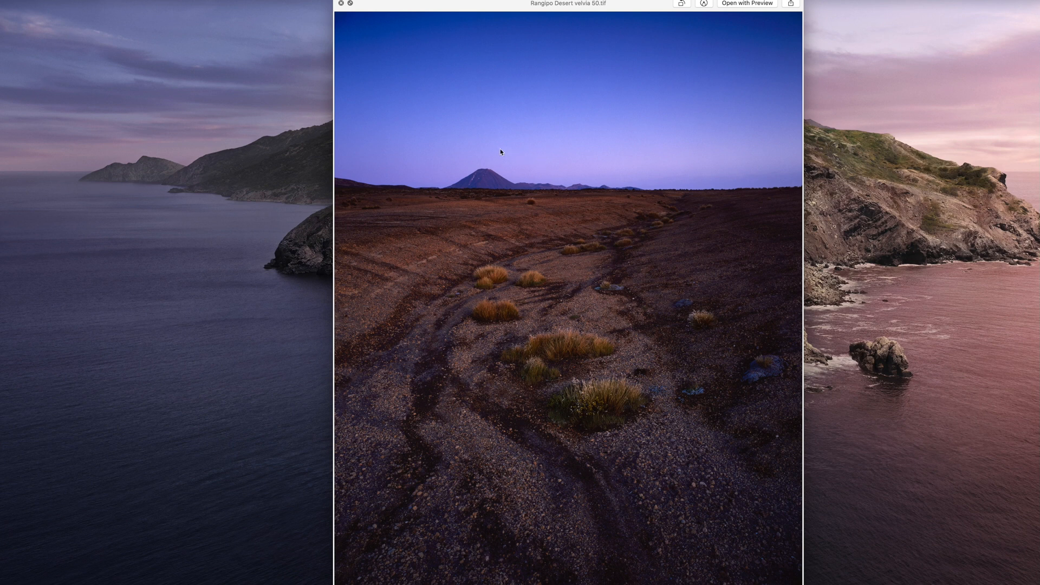
scroll(499, 149, "up", 3)
left_click_drag(499, 155, 674, 302)
scroll(655, 290, "up", 3)
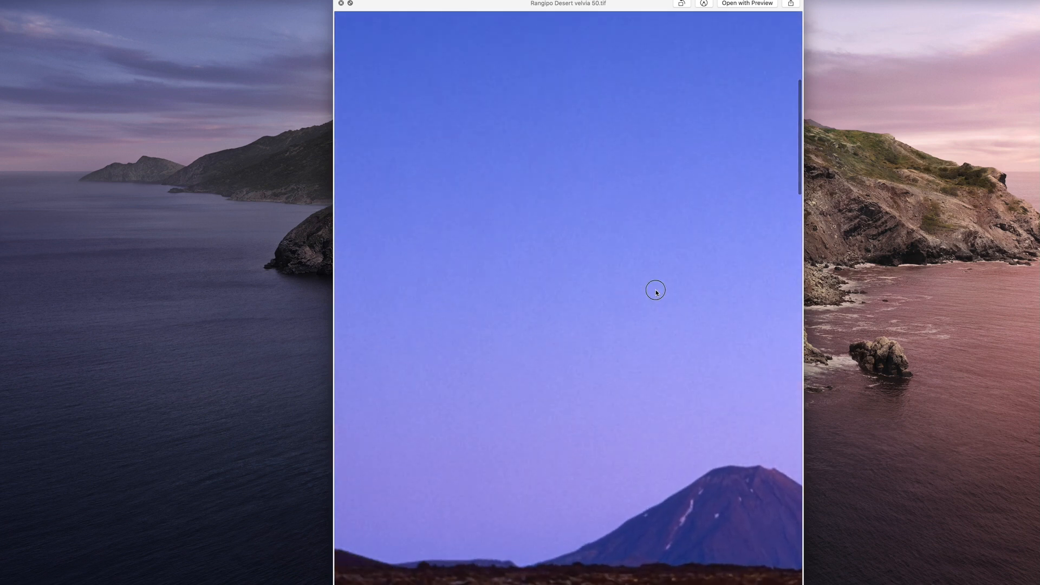
scroll(593, 297, "up", 2)
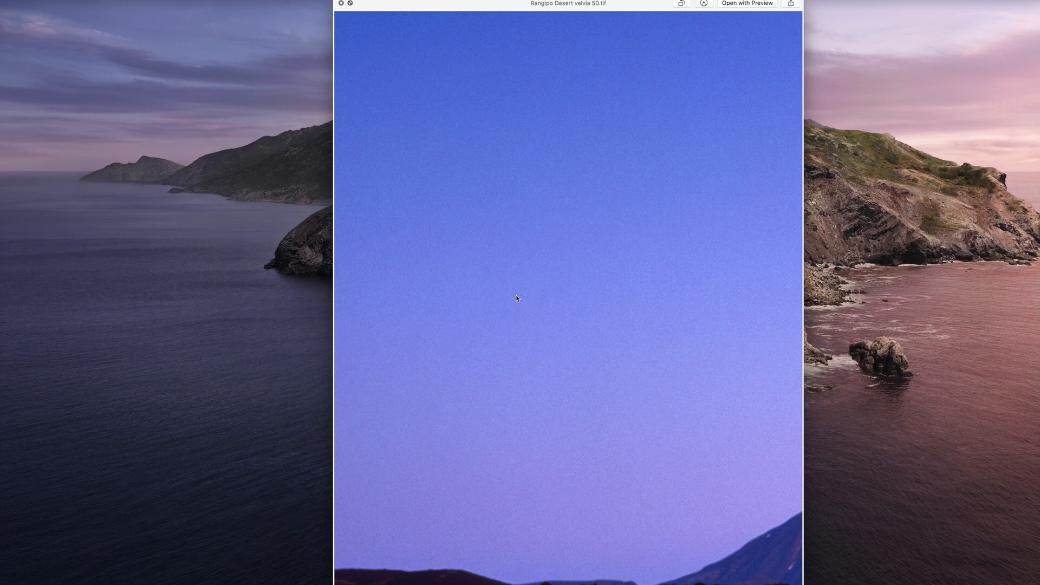
scroll(597, 306, "up", 3)
scroll(561, 272, "up", 3)
scroll(469, 275, "up", 3)
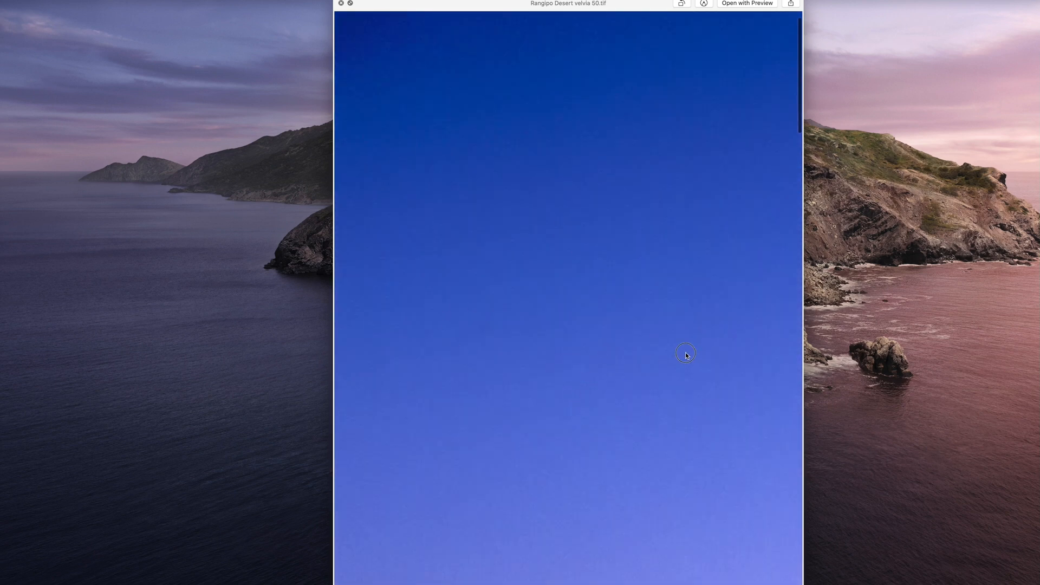
scroll(685, 350, "up", 2)
scroll(602, 347, "down", 3)
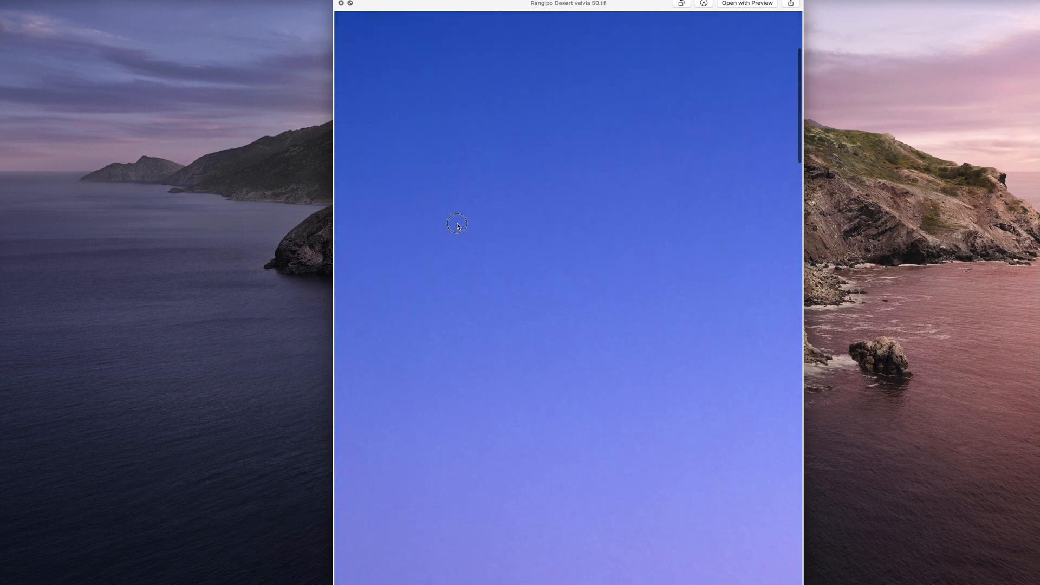
scroll(547, 274, "down", 3)
scroll(599, 304, "down", 3)
scroll(568, 253, "up", 3)
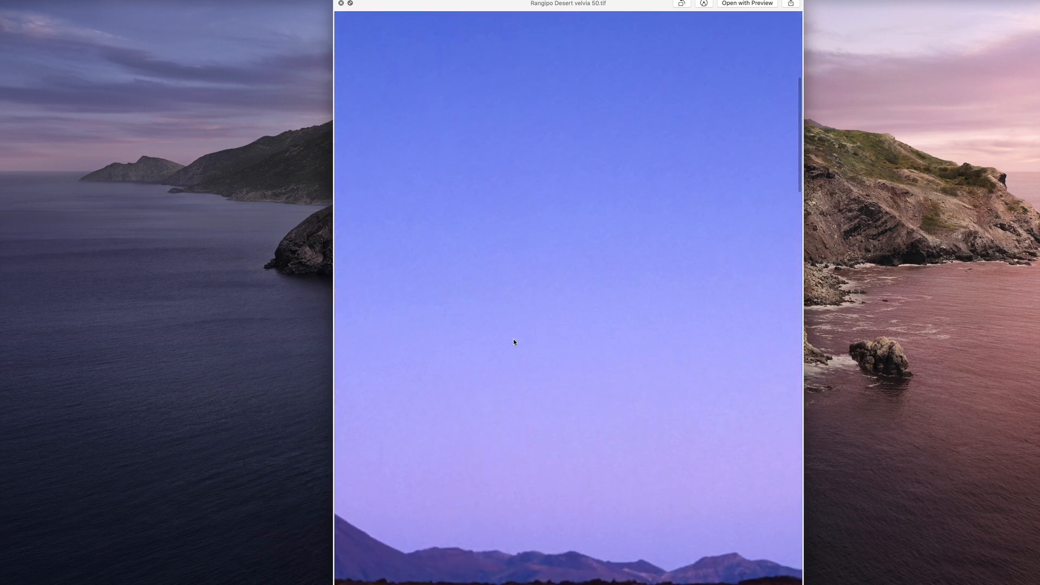
scroll(512, 344, "up", 1)
scroll(432, 298, "up", 2)
scroll(473, 338, "up", 3)
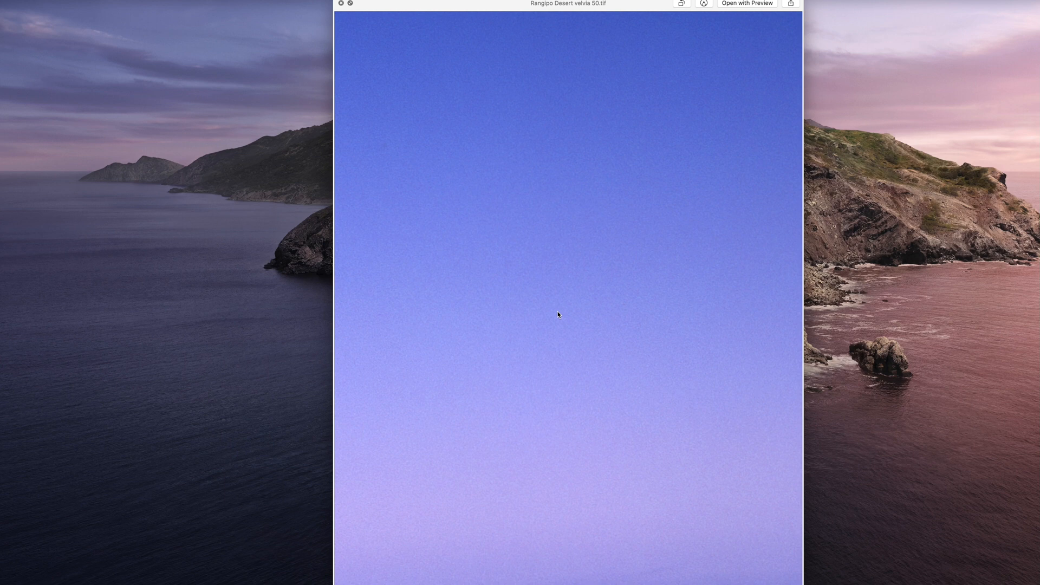
scroll(558, 314, "down", 3)
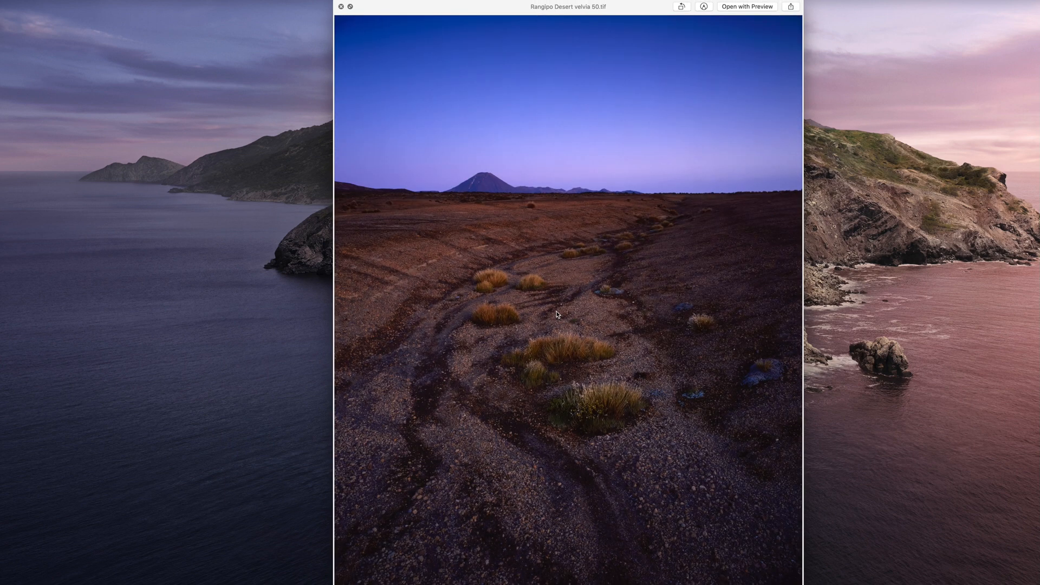